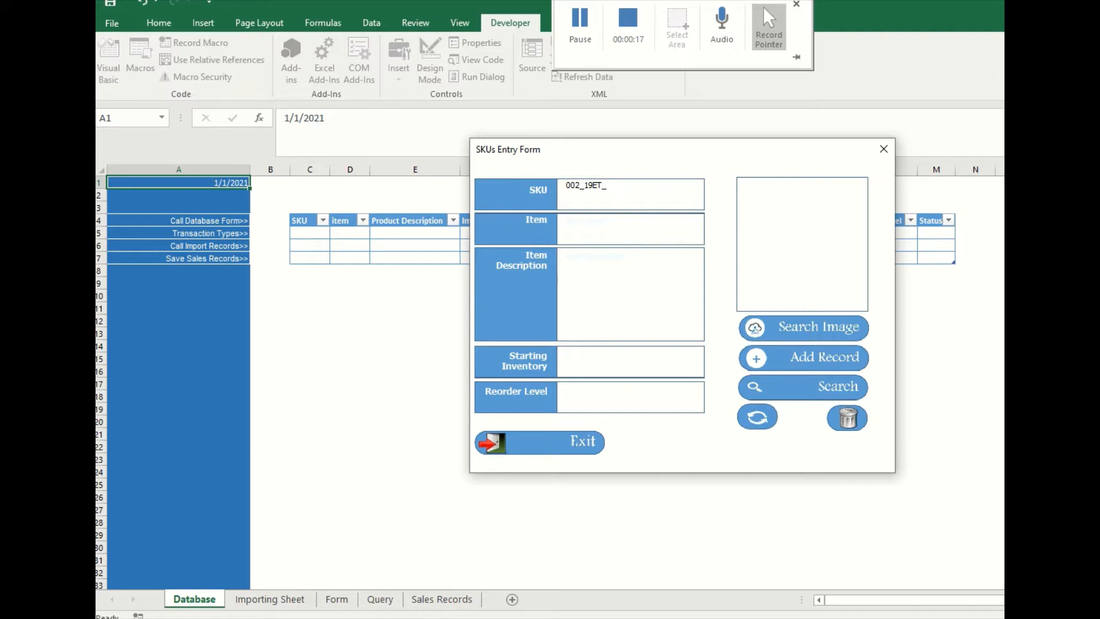
- Complete the SKU as 002_19ET_BE and enter Dreamy Daze as both the item and the item description
{"action": "type", "text": "BE"}
{"action": "key", "text": "Tab"}
{"action": "type", "text": "Dreamy Daze"}
{"action": "left_click", "coordinate": [594, 259]}
{"action": "type", "text": "Dreamy Da"}
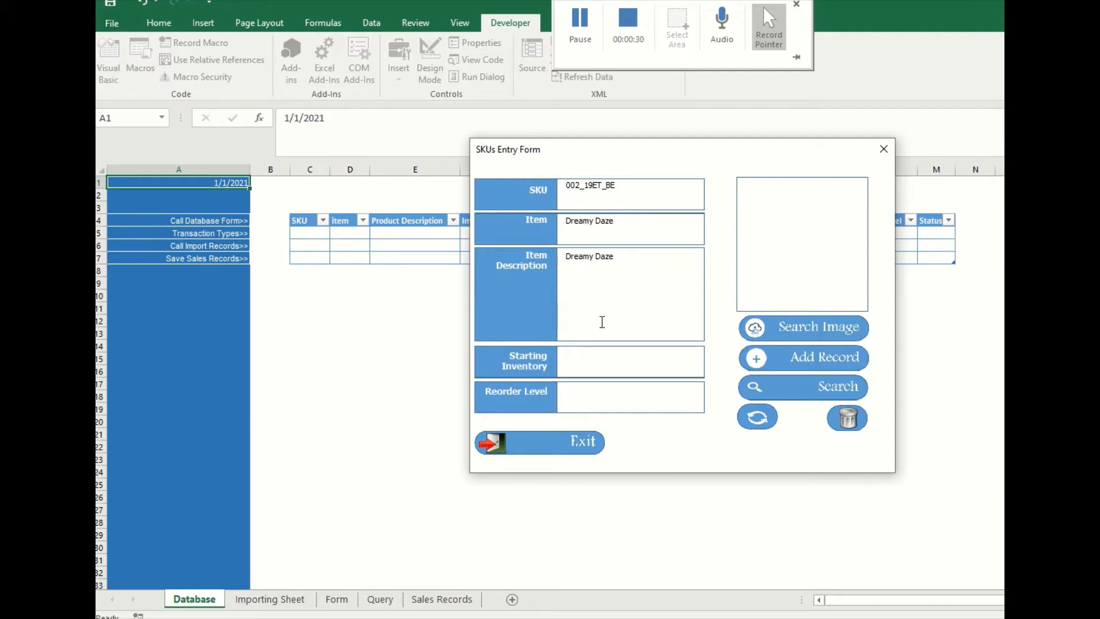
- Set the Dreamy Daze item's starting inventory to 1500 and its reorder level to 300
{"action": "left_click", "coordinate": [586, 363]}
{"action": "type", "text": "1500"}
{"action": "type", "text": "300"}
- Attach the black-and-white flower image to the Dreamy Daze item and add its record to the database
{"action": "left_click", "coordinate": [794, 327]}
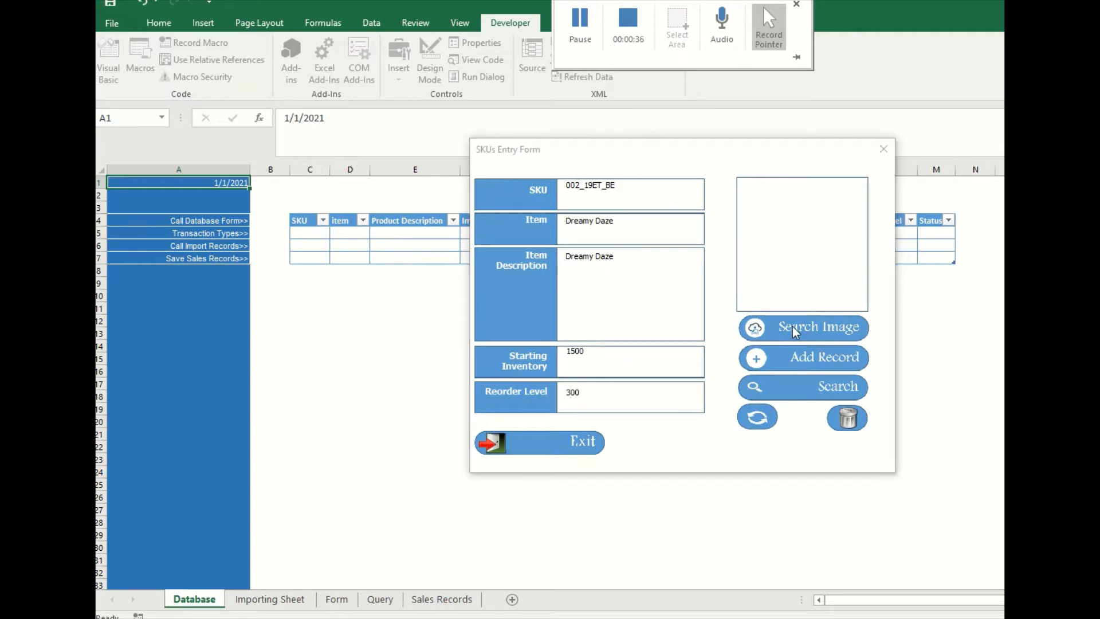
{"action": "left_click", "coordinate": [476, 112]}
{"action": "left_click", "coordinate": [557, 320]}
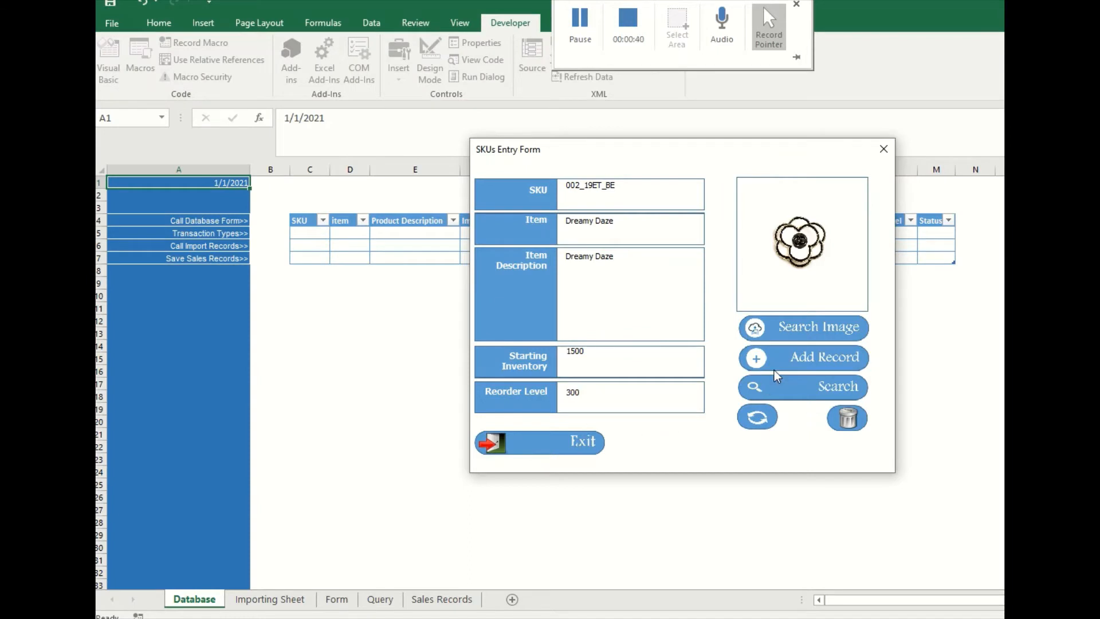
{"action": "left_click", "coordinate": [796, 360]}
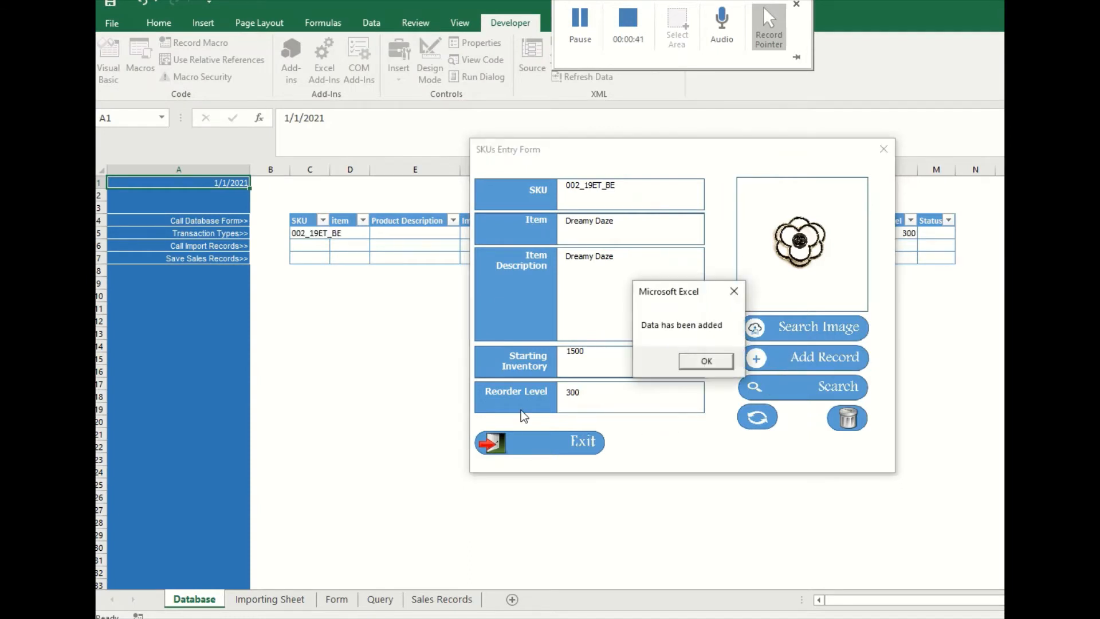
{"action": "left_click", "coordinate": [705, 362]}
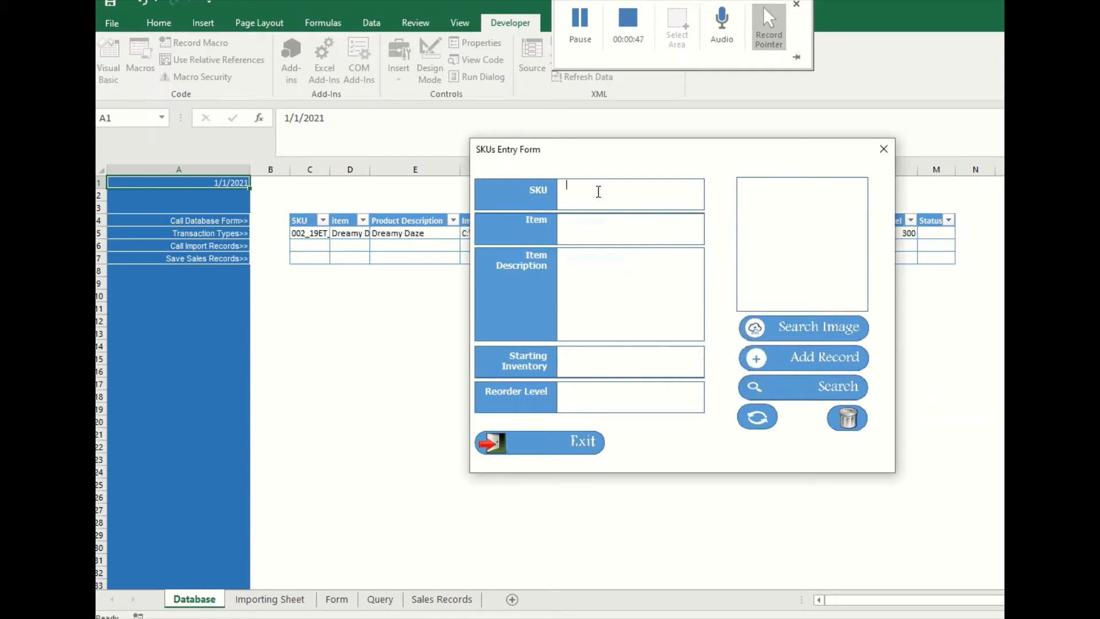
- Start a second record with SKU 003_19ET_BE and item name Contemporary Chic
{"action": "type", "text": "003_19ET_BE"}
{"action": "left_click", "coordinate": [604, 234]}
{"action": "type", "text": "Contemporary"}
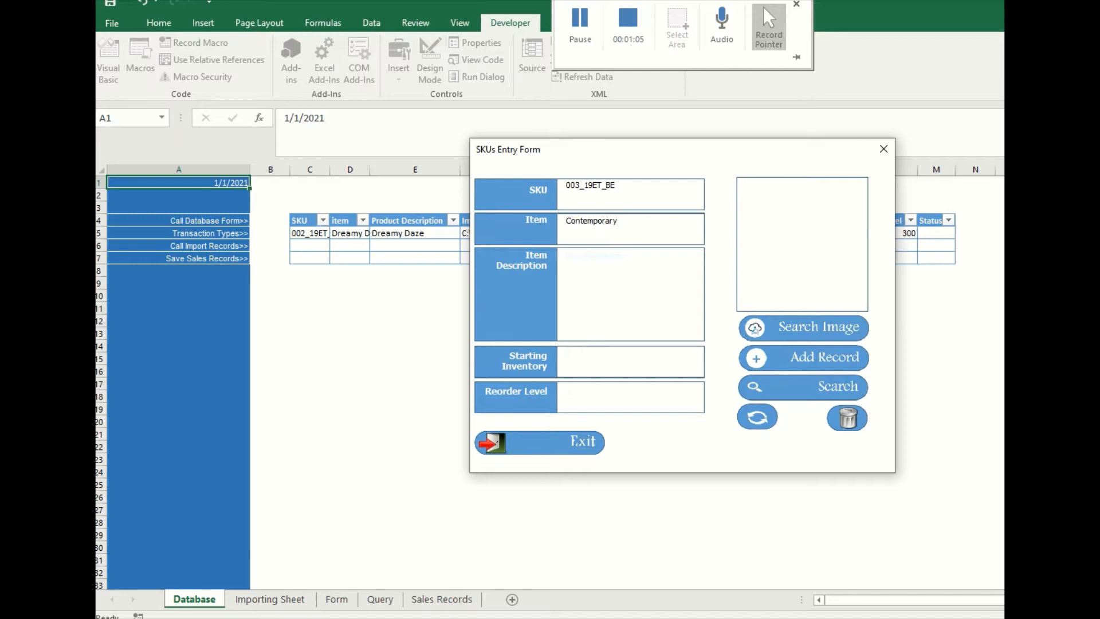
{"action": "type", "text": " Chi"}
- Copy the item name into the item description, and set the starting inventory to 1200 and the reorder level to 300
{"action": "left_click_drag", "start_coordinate": [648, 225], "coordinate": [566, 219]}
{"action": "key", "text": "ctrl+c"}
{"action": "left_click", "coordinate": [618, 284]}
{"action": "key", "text": "ctrl+v"}
{"action": "left_click", "coordinate": [596, 369]}
{"action": "type", "text": "1200"}
{"action": "left_click", "coordinate": [618, 394]}
{"action": "type", "text": "3"}
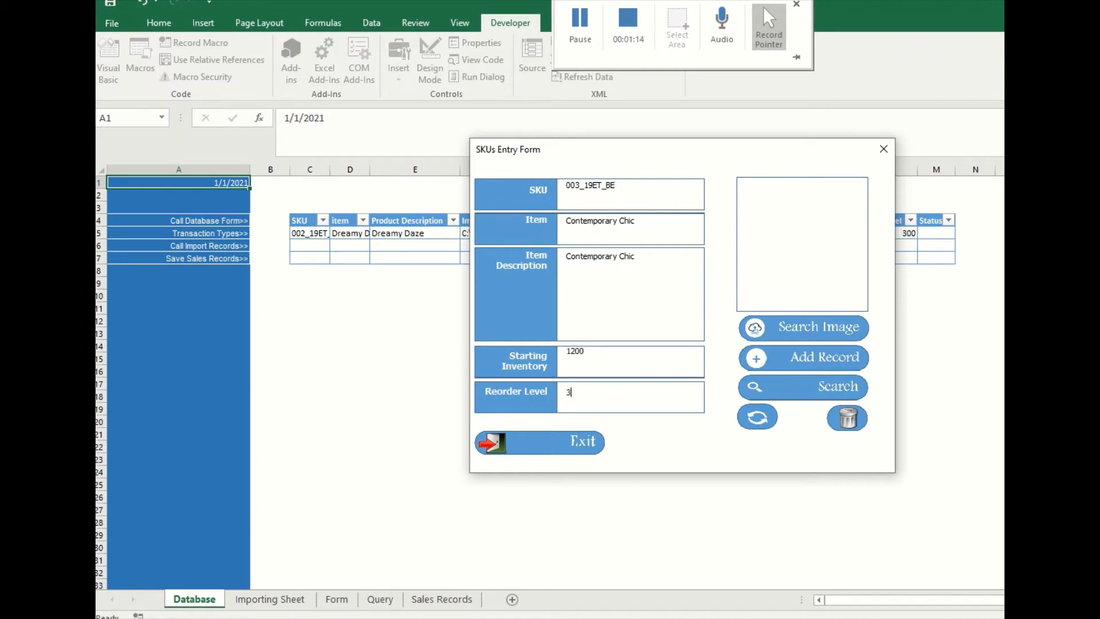
{"action": "type", "text": "00"}
- Attach the image GGBPE15-00003 to the Contemporary Chic item and add its record to the database
{"action": "left_click", "coordinate": [792, 328]}
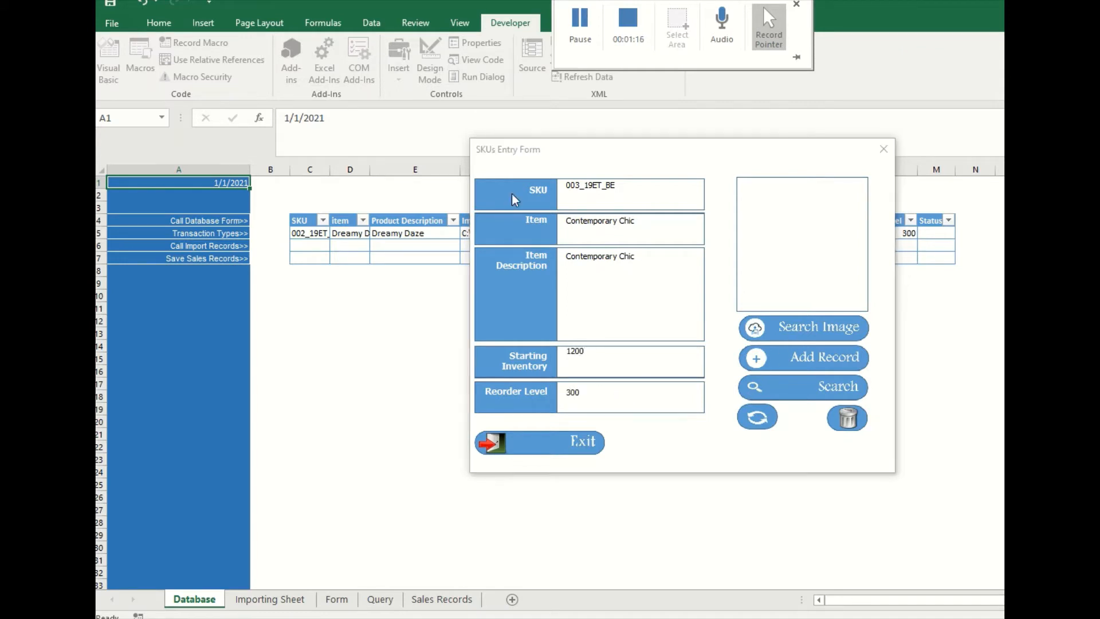
{"action": "left_click", "coordinate": [391, 205]}
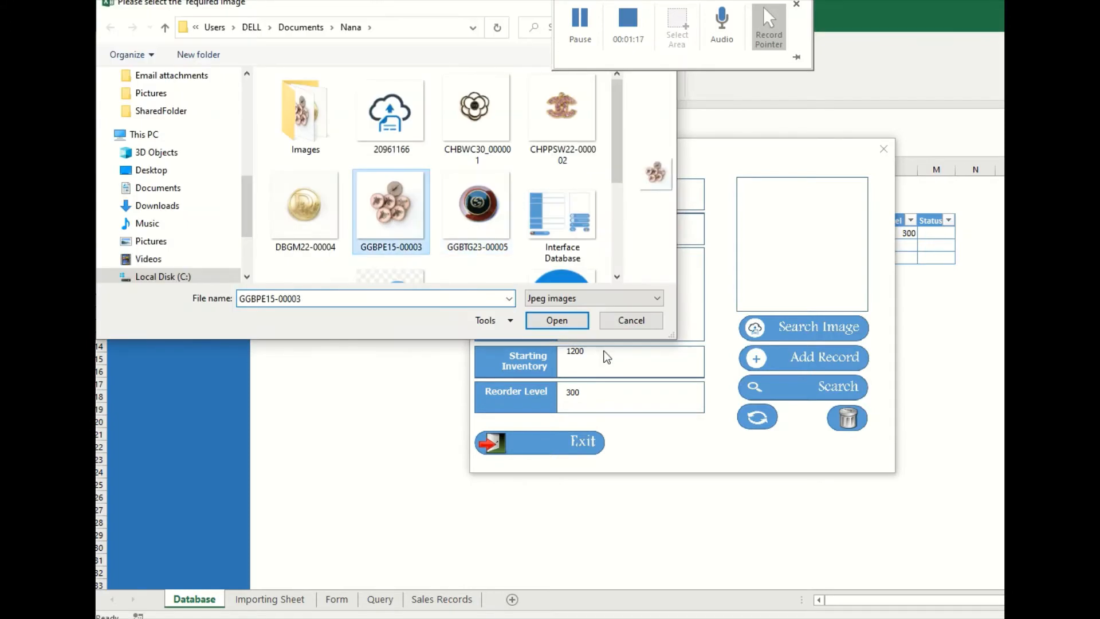
{"action": "left_click", "coordinate": [557, 320]}
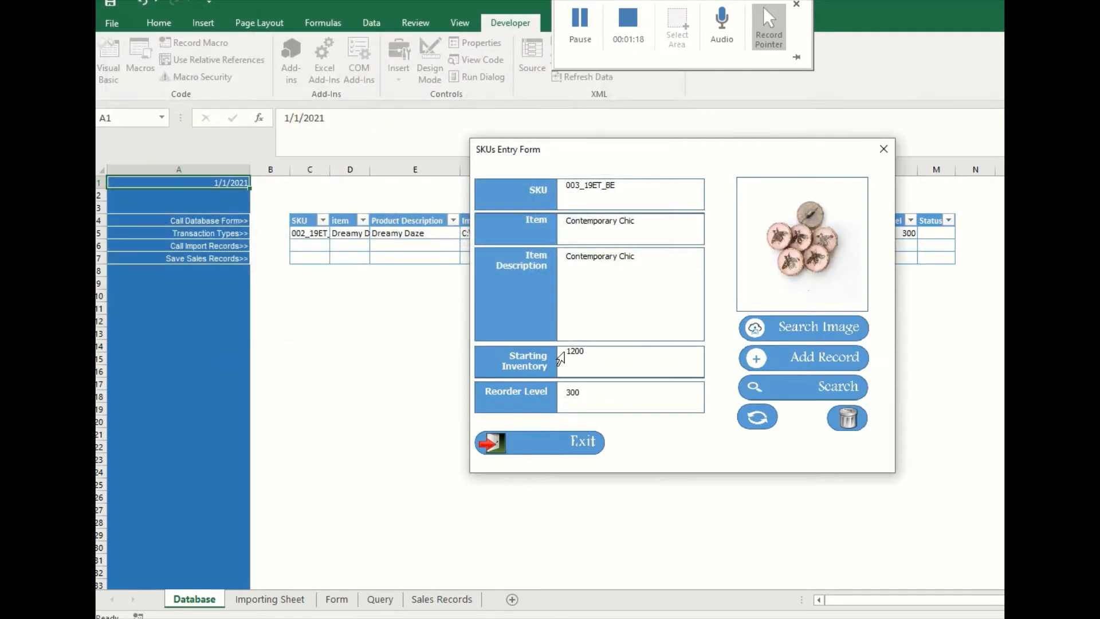
{"action": "left_click", "coordinate": [819, 361]}
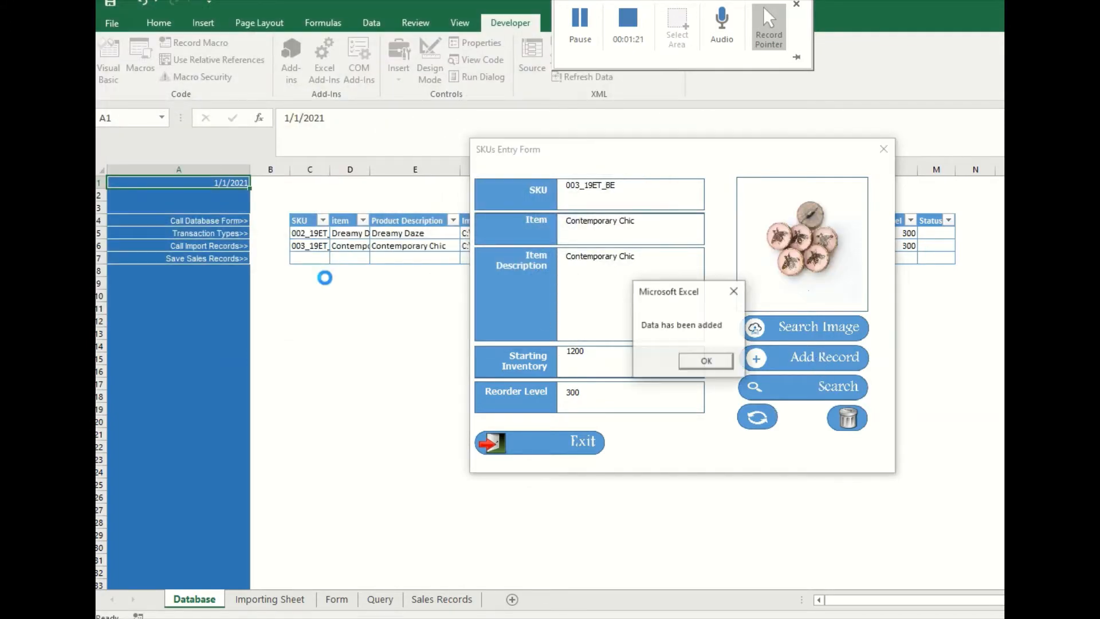
{"action": "left_click", "coordinate": [706, 360]}
- Exit the SKUs entry form and check the SKU cells of the two new database records
{"action": "left_click", "coordinate": [534, 446]}
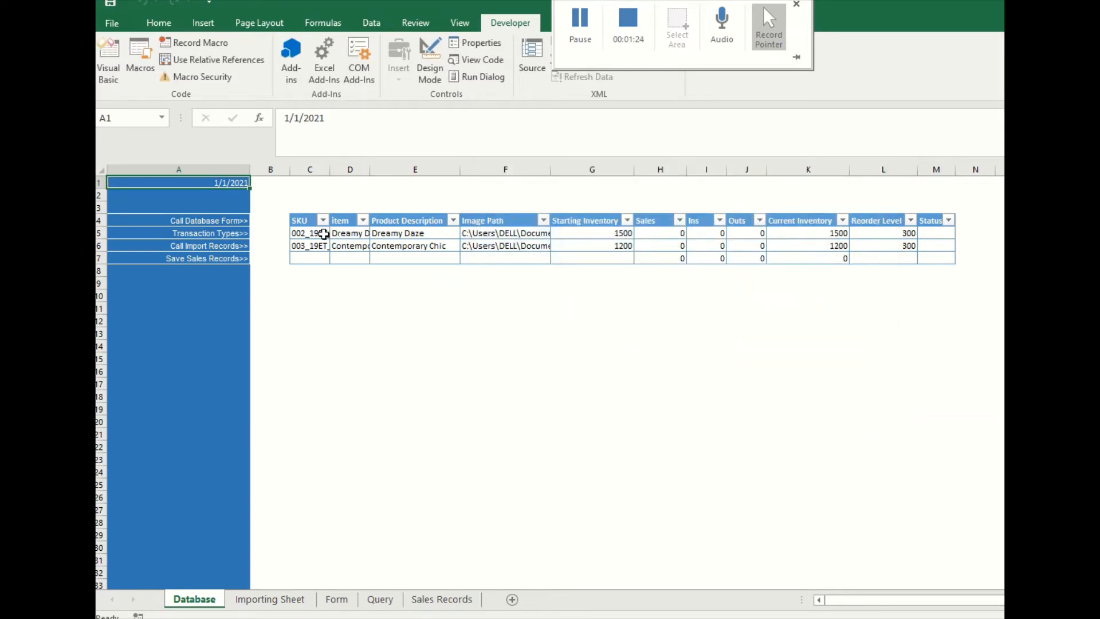
{"action": "left_click", "coordinate": [323, 235]}
{"action": "left_click", "coordinate": [326, 245]}
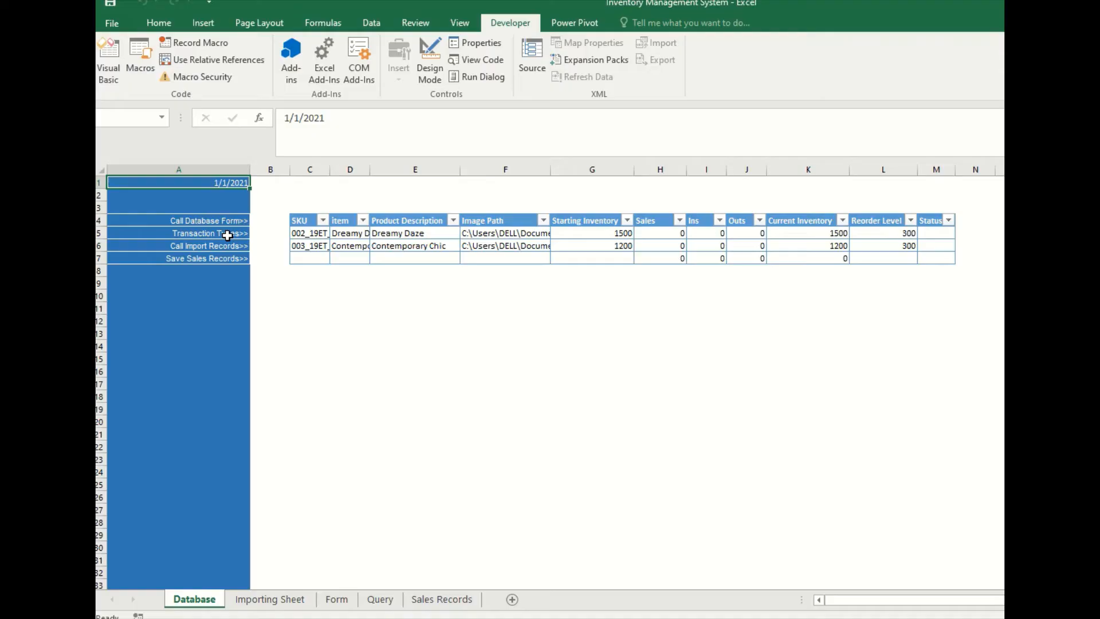
- Show the transaction types table and review each type with its Ins or Outs impact
{"action": "left_click", "coordinate": [211, 233]}
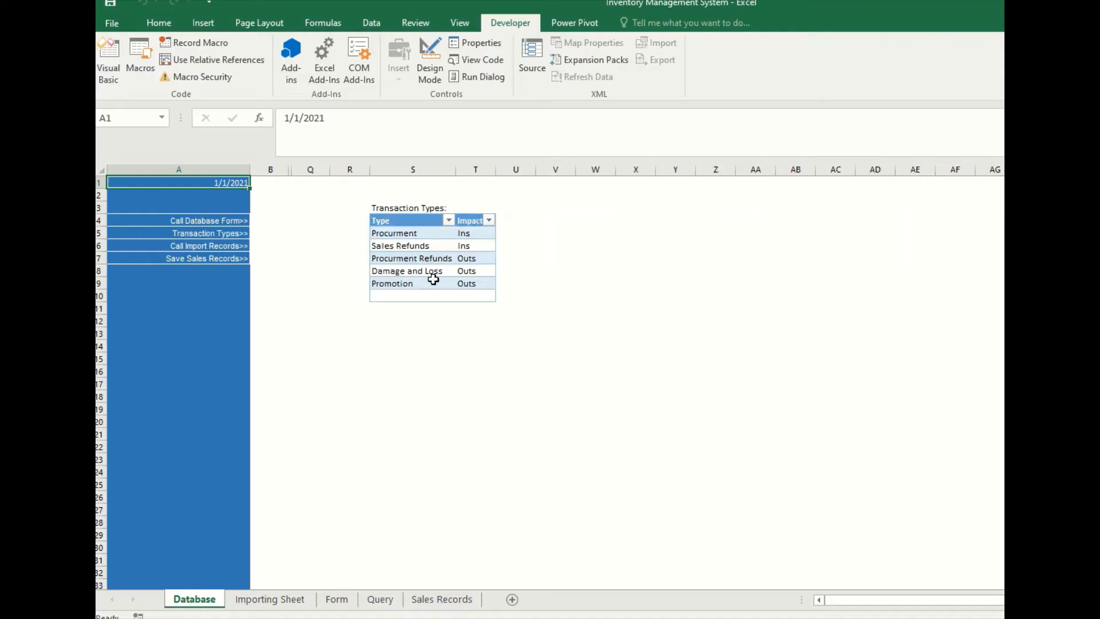
{"action": "left_click", "coordinate": [414, 233]}
{"action": "left_click", "coordinate": [412, 245]}
{"action": "left_click", "coordinate": [413, 259]}
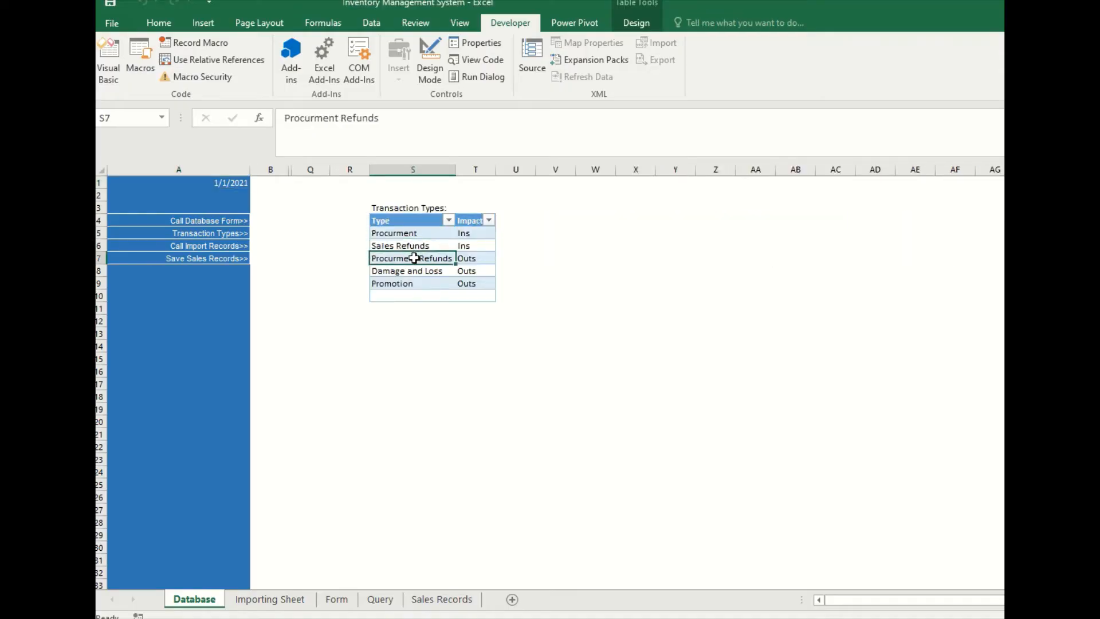
{"action": "left_click", "coordinate": [408, 271]}
{"action": "left_click", "coordinate": [408, 284]}
{"action": "left_click_drag", "start_coordinate": [467, 235], "coordinate": [470, 282]}
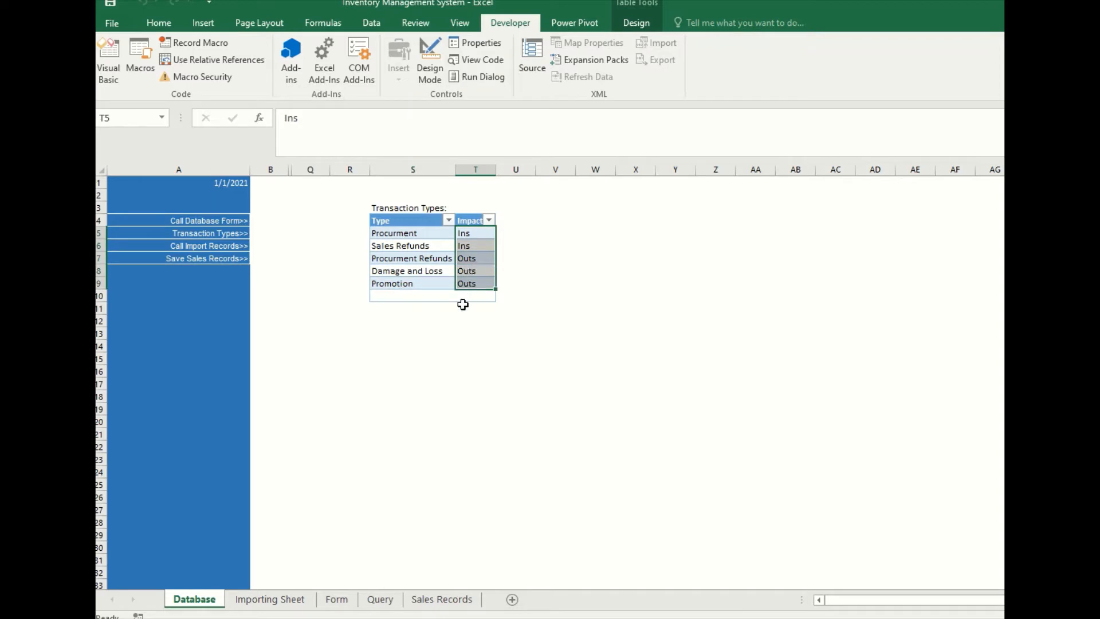
{"action": "left_click", "coordinate": [409, 325]}
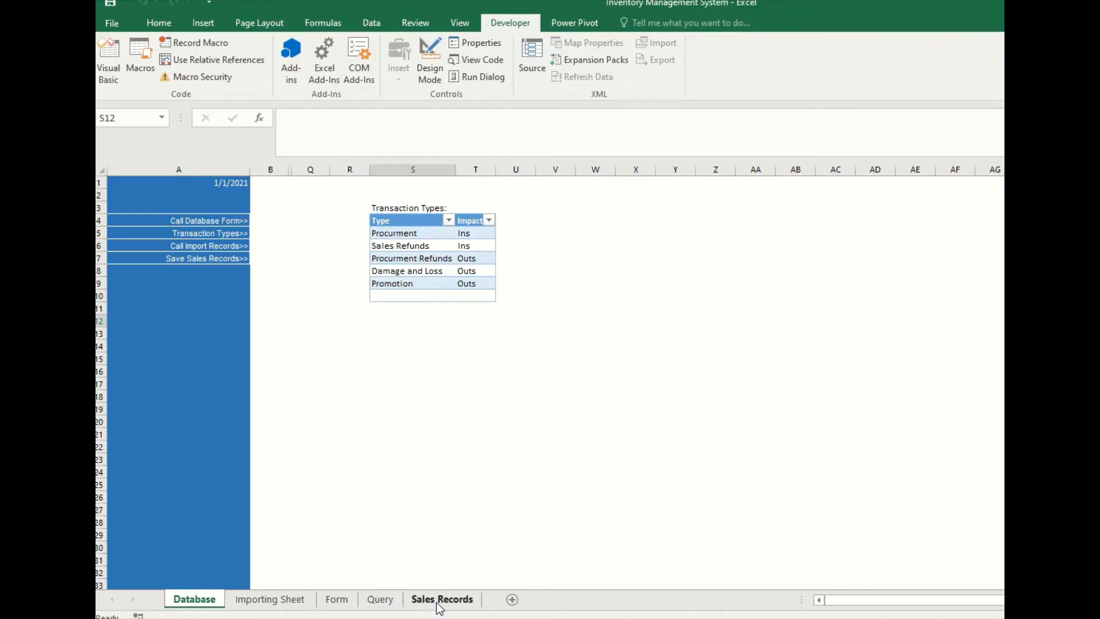
- Look through the Sales Records, Query and Form sheets before importing any sales
{"action": "left_click", "coordinate": [440, 600]}
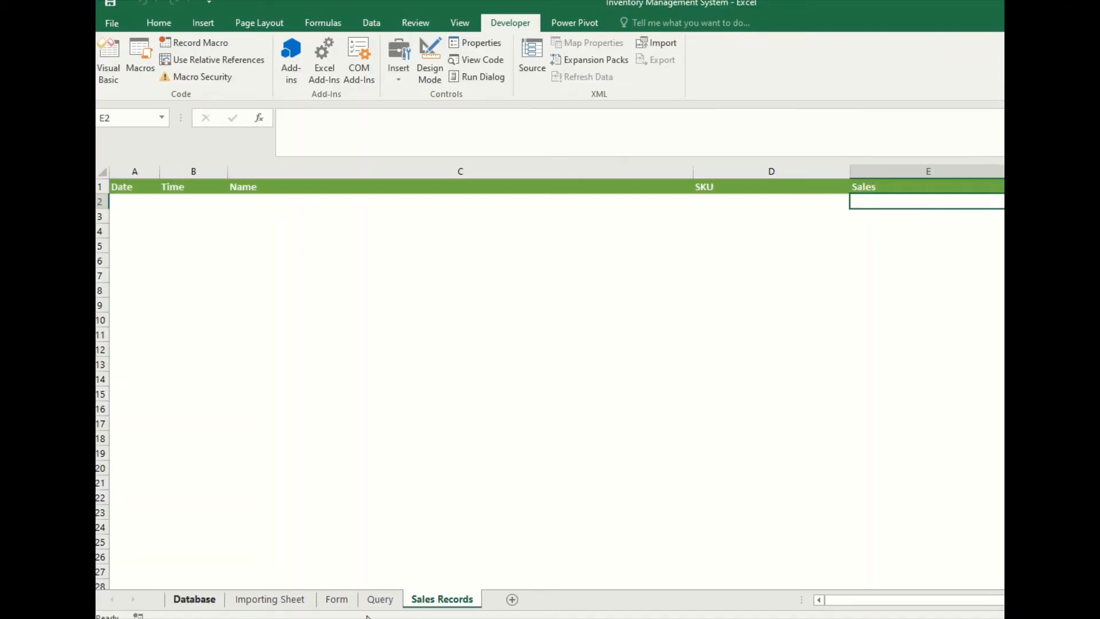
{"action": "left_click", "coordinate": [380, 600]}
{"action": "left_click", "coordinate": [337, 600]}
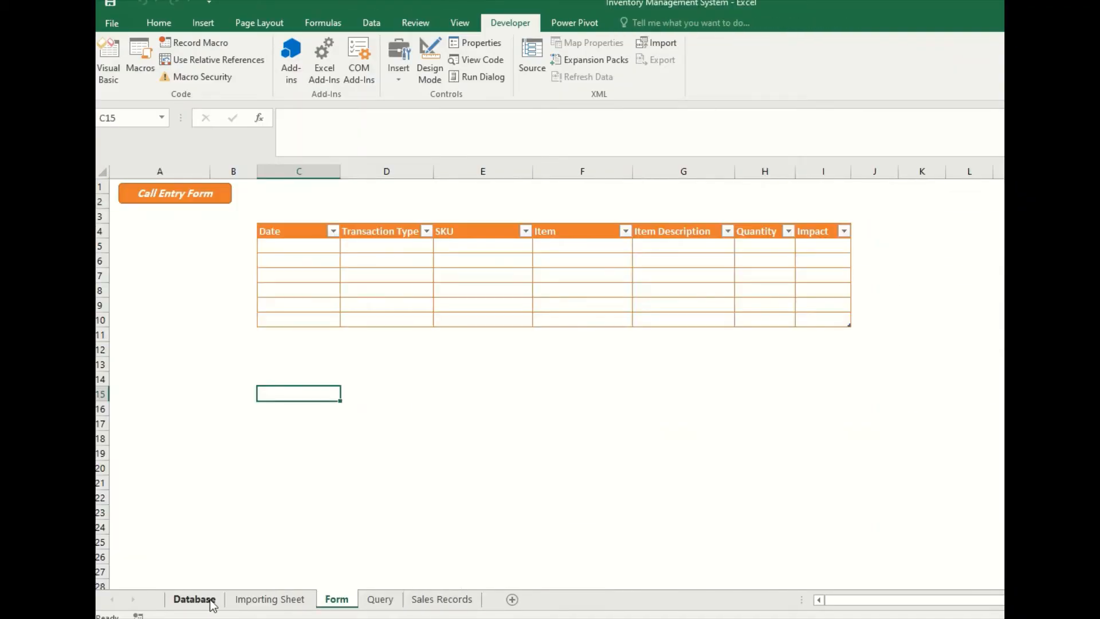
- Import the records from the inventory_history_report_example file through the Database sheet, keeping the clipboard contents
{"action": "left_click", "coordinate": [212, 603]}
{"action": "left_click", "coordinate": [213, 246]}
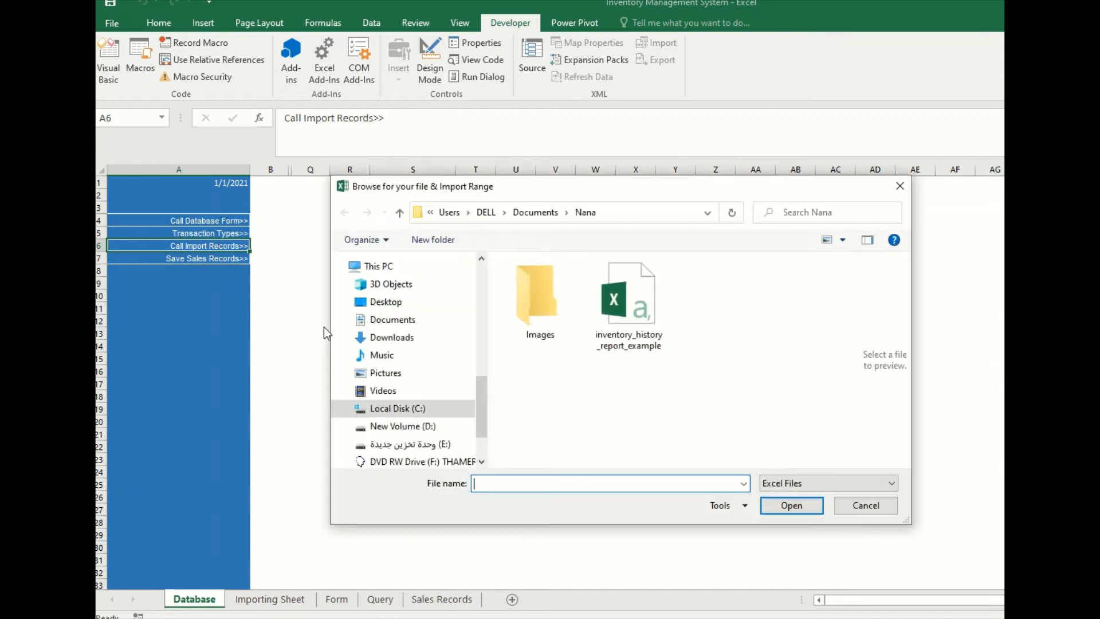
{"action": "left_click", "coordinate": [651, 324]}
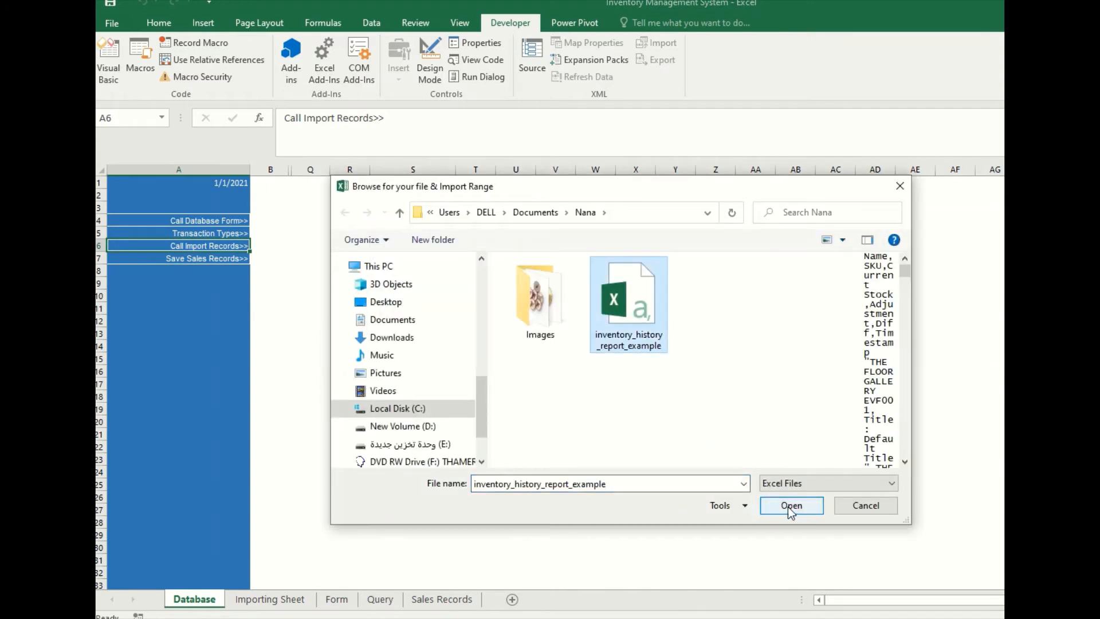
{"action": "left_click", "coordinate": [791, 506]}
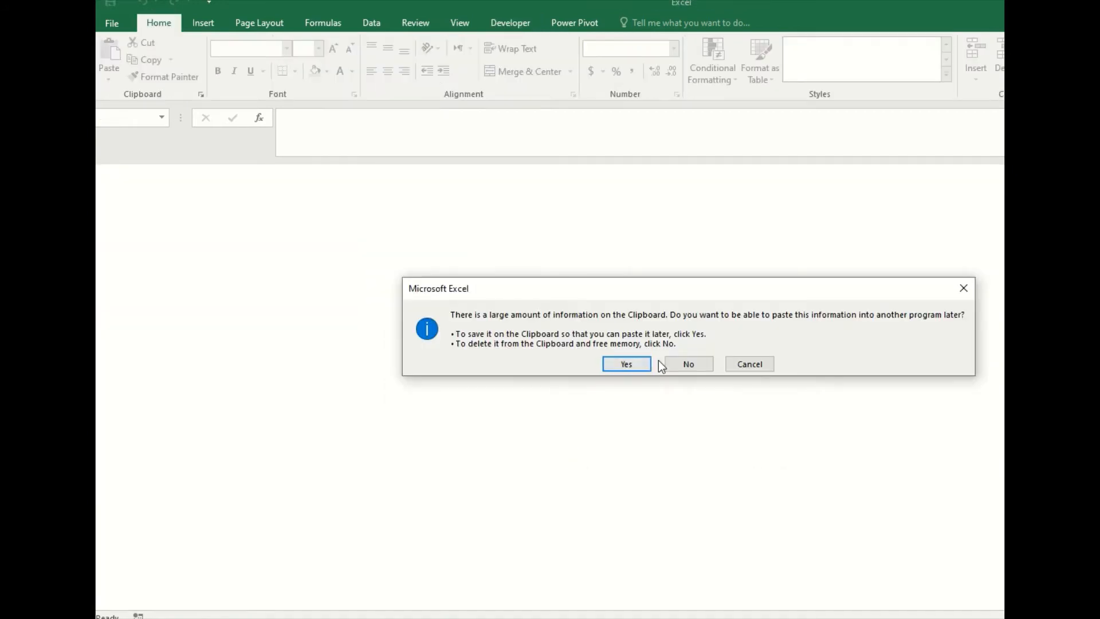
{"action": "left_click", "coordinate": [645, 364]}
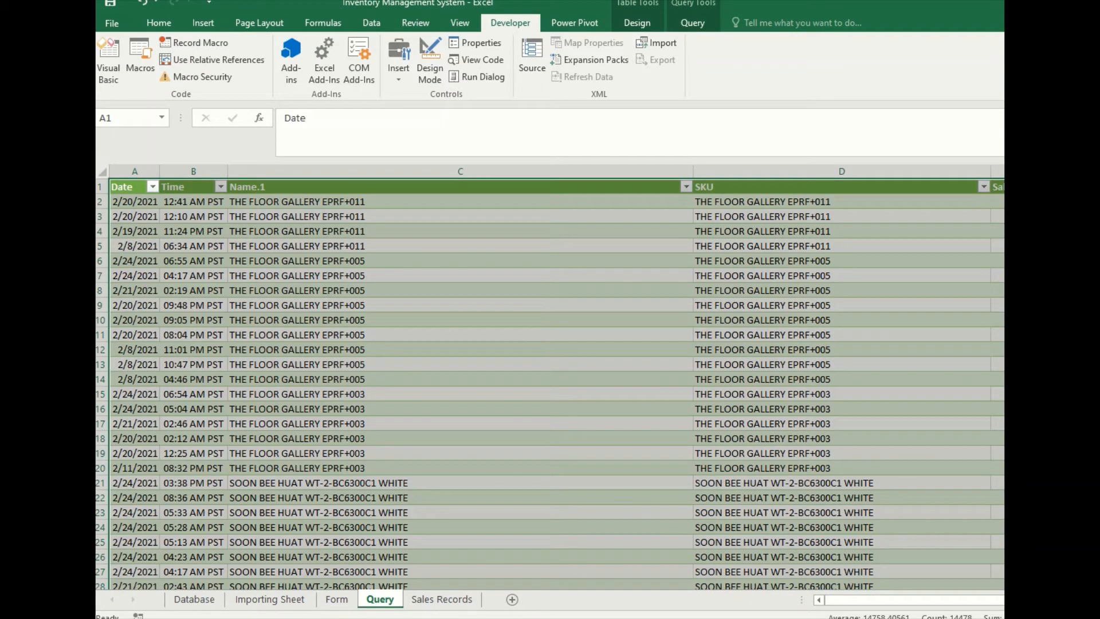
- Save the imported query data as sales records from the Database sheet and open the Sales Records sheet
{"action": "left_click_drag", "start_coordinate": [882, 601], "coordinate": [792, 601]}
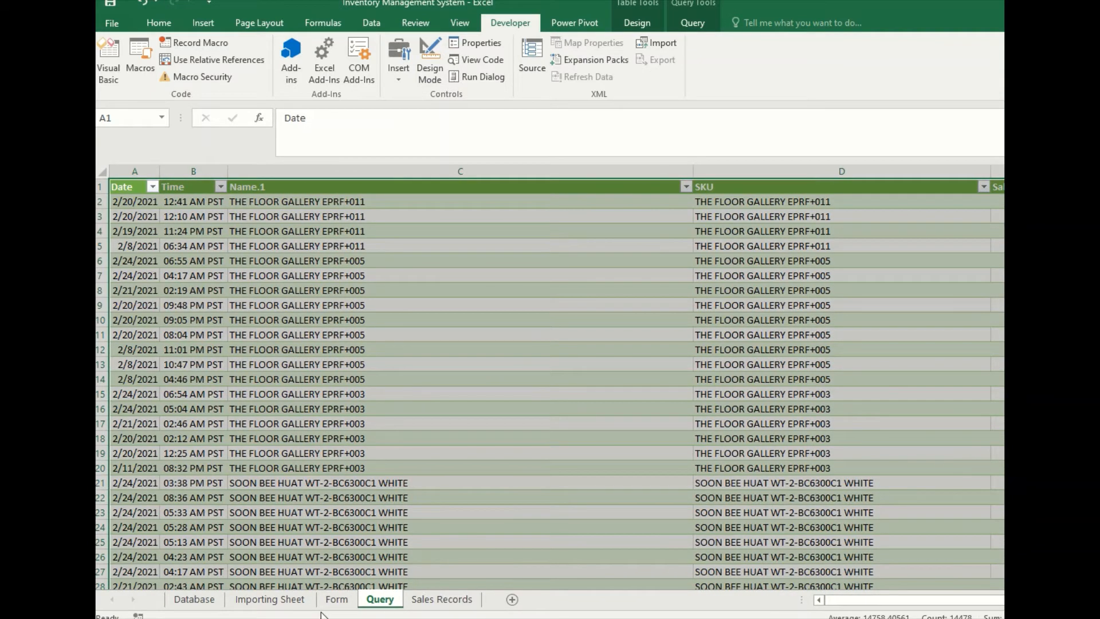
{"action": "left_click", "coordinate": [206, 607]}
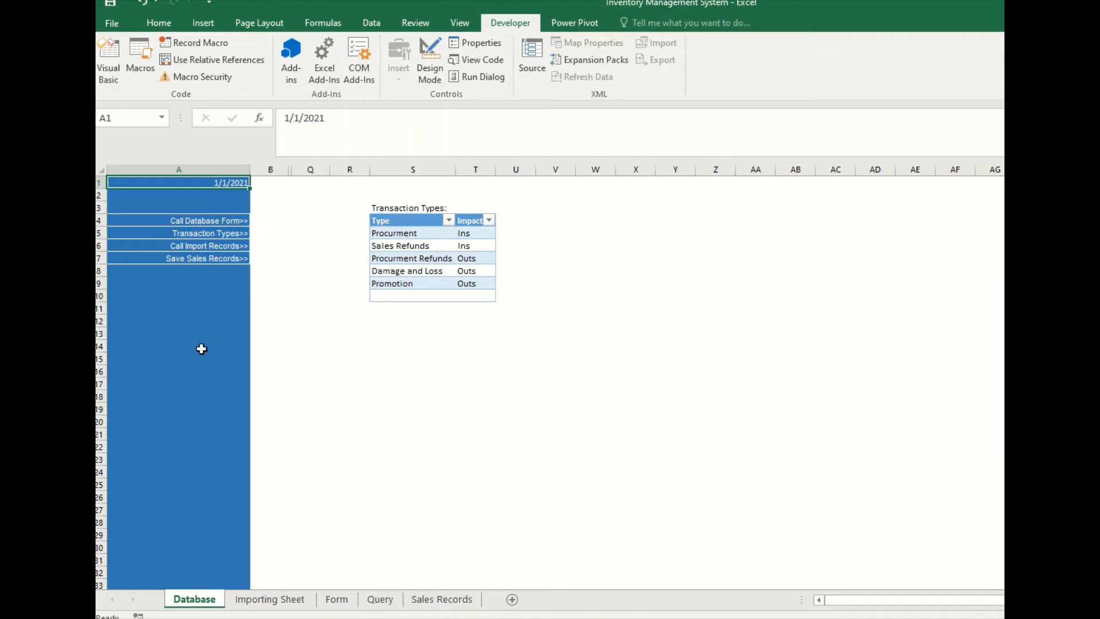
{"action": "left_click", "coordinate": [218, 260]}
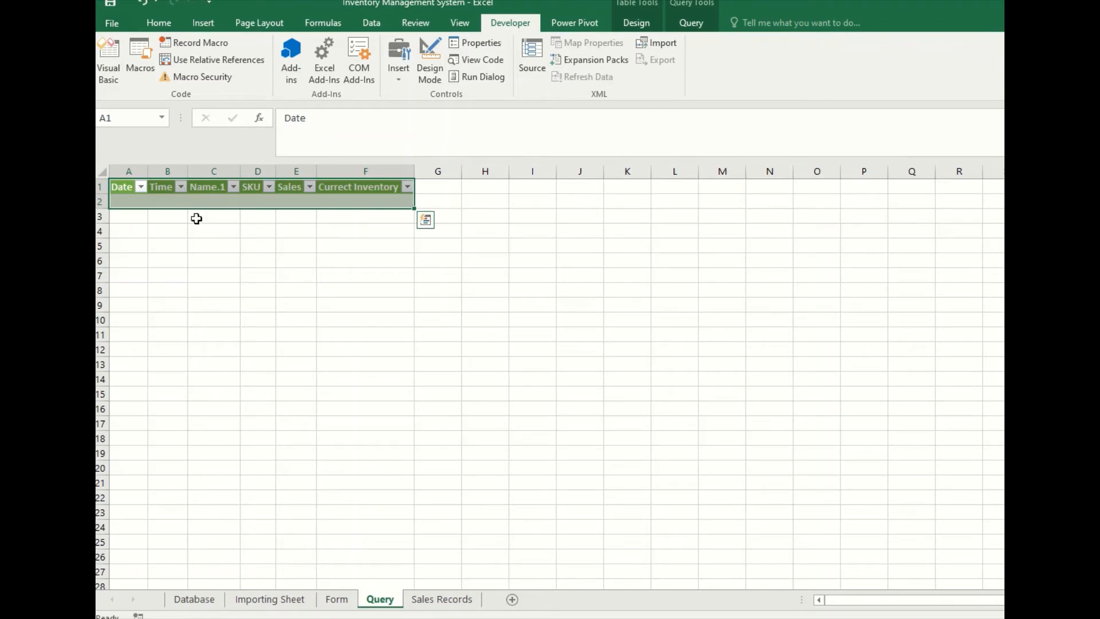
{"action": "left_click", "coordinate": [415, 600]}
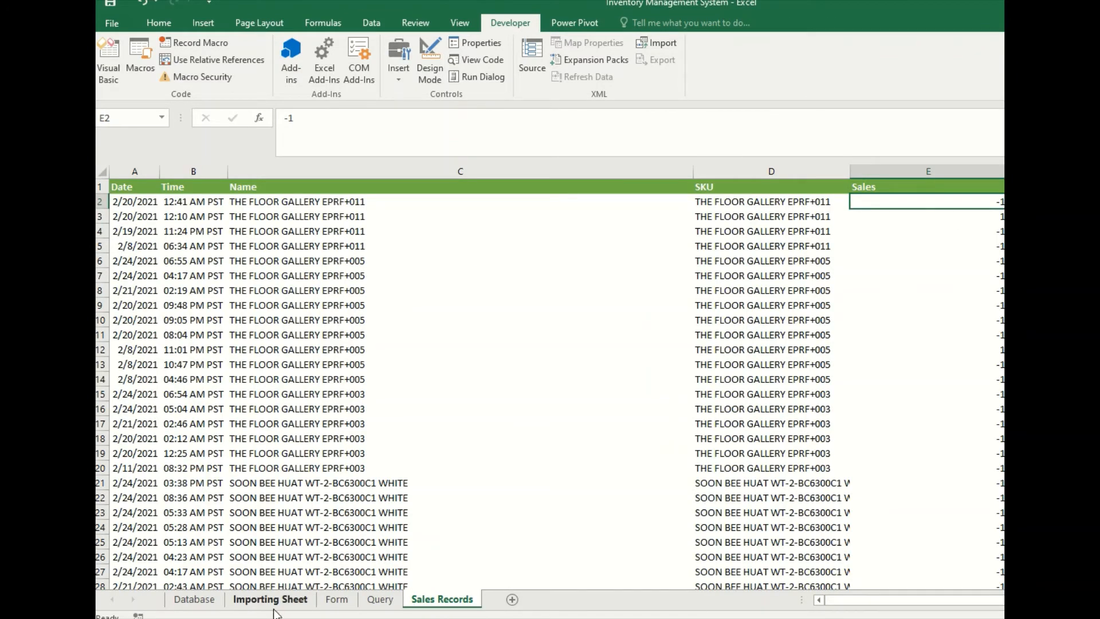
- Show the item database without calling the form, and examine both items' current inventory, reorder level and sales
{"action": "left_click", "coordinate": [195, 600]}
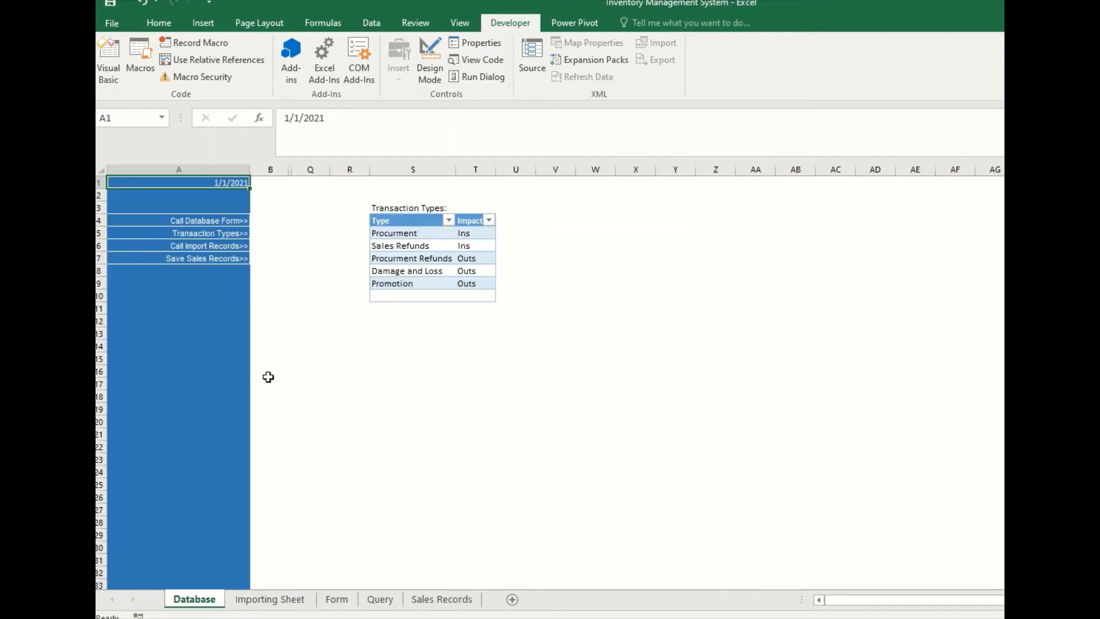
{"action": "left_click", "coordinate": [204, 220]}
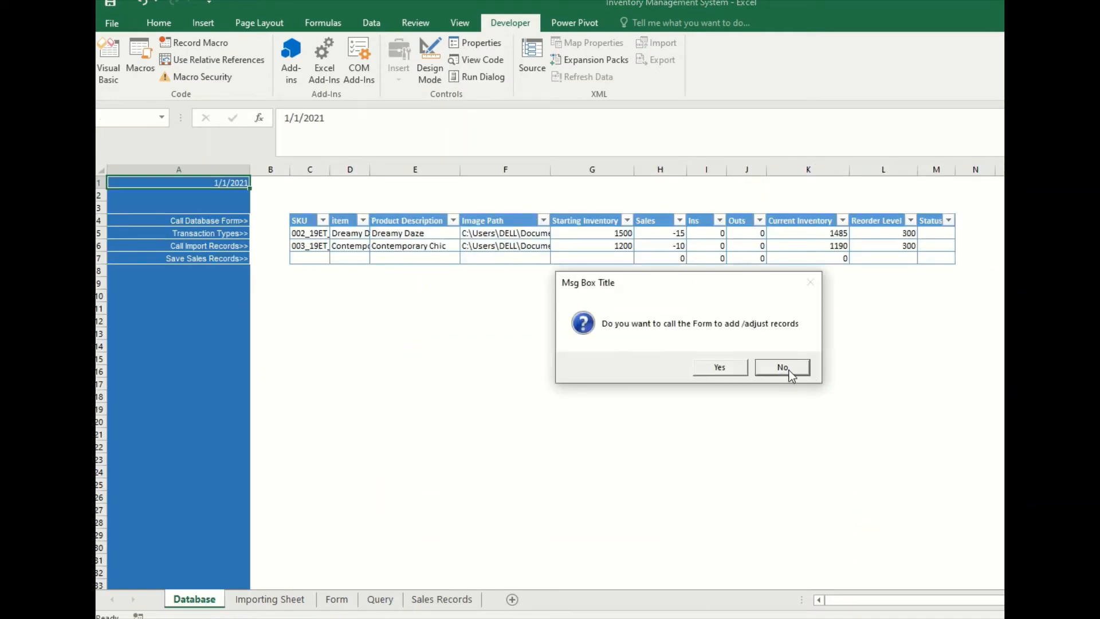
{"action": "left_click", "coordinate": [781, 366]}
{"action": "left_click_drag", "start_coordinate": [816, 236], "coordinate": [817, 245]}
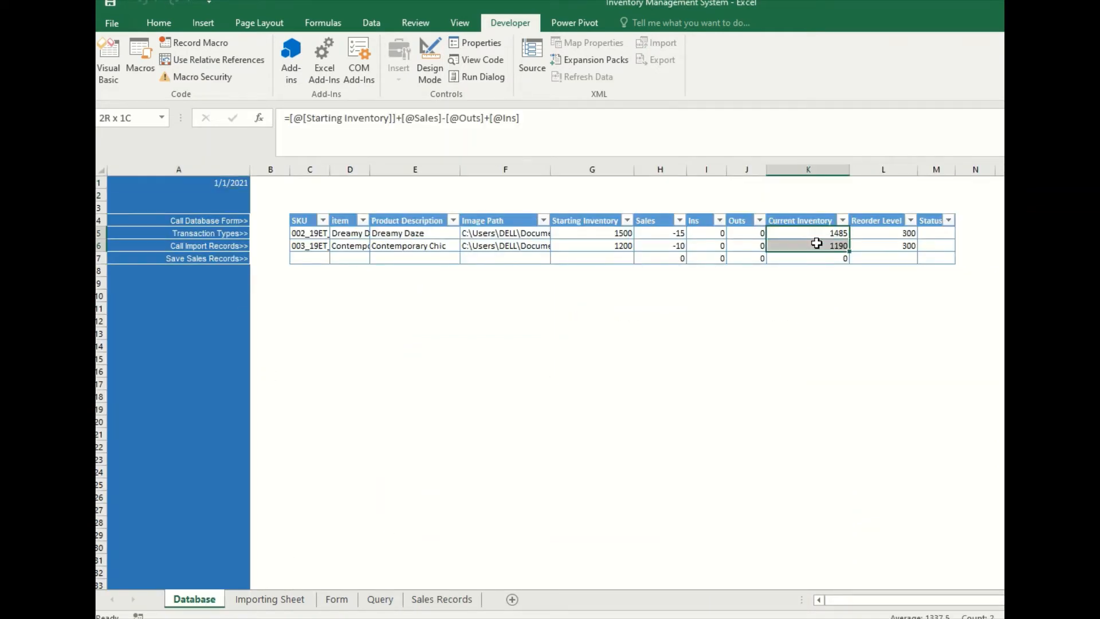
{"action": "left_click", "coordinate": [890, 234]}
{"action": "left_click_drag", "start_coordinate": [890, 234], "coordinate": [890, 243]}
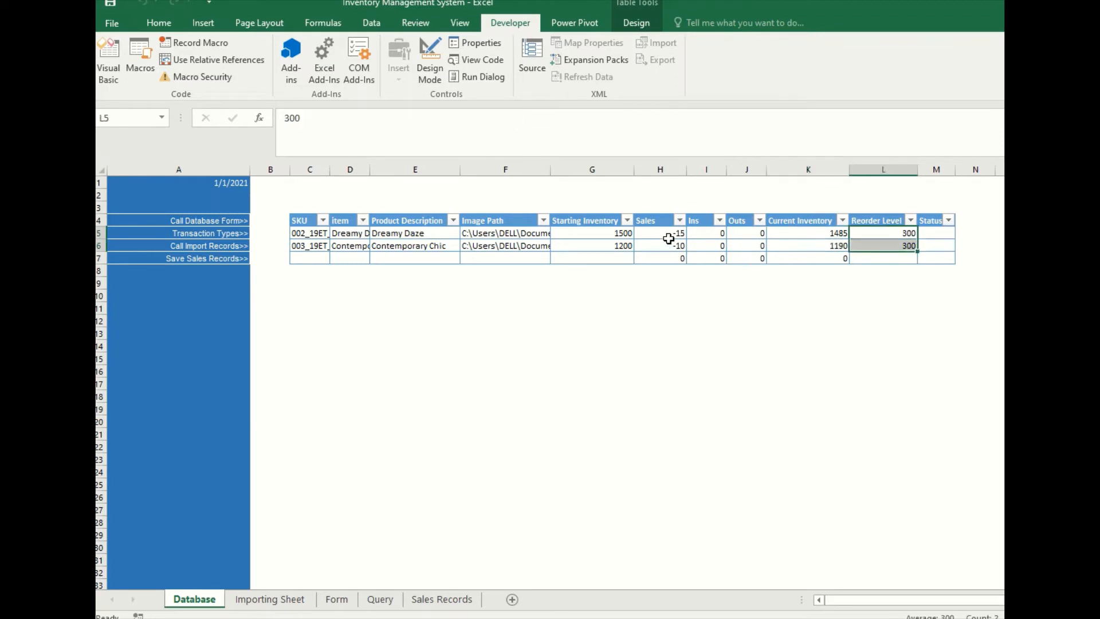
{"action": "left_click_drag", "start_coordinate": [669, 235], "coordinate": [667, 248]}
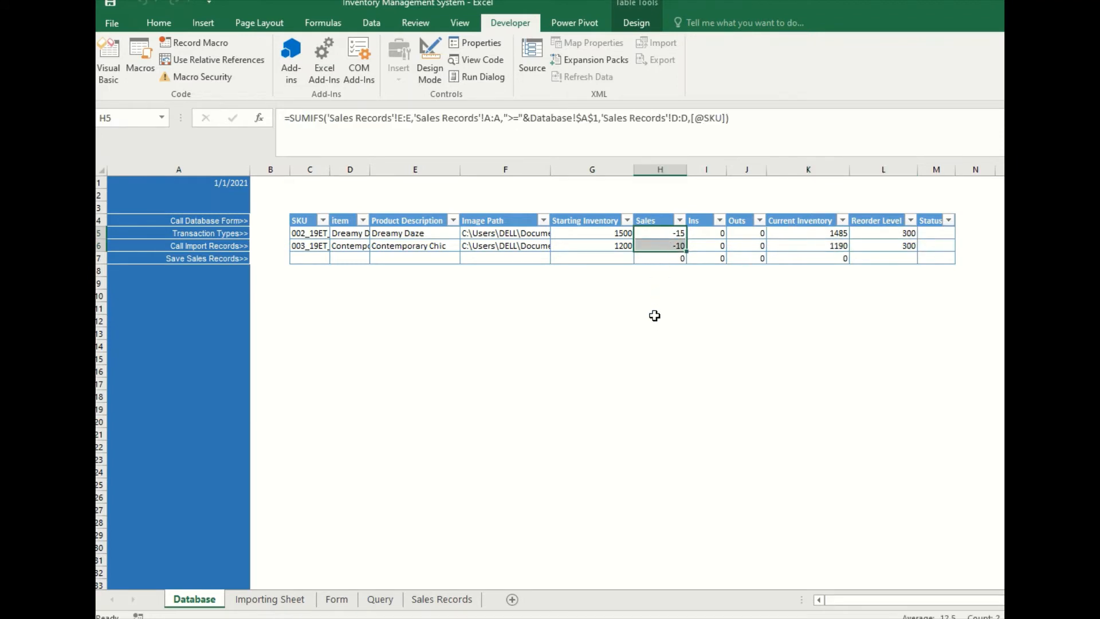
{"action": "left_click", "coordinate": [655, 333]}
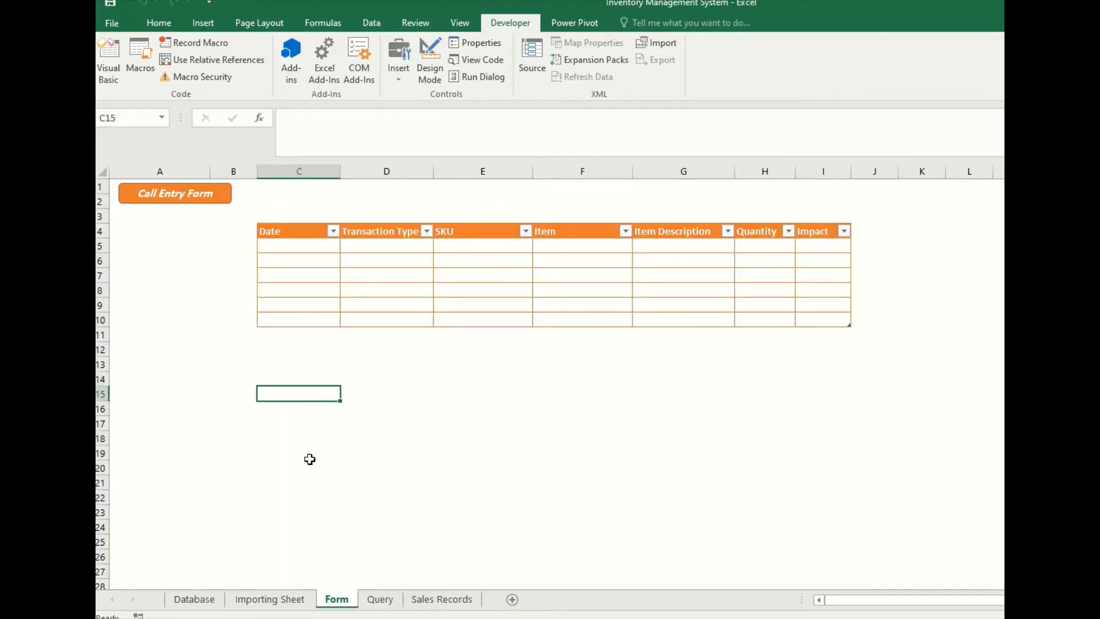
- Call the transactions entry form and select transaction type Procurment with SKU 002_19ET_BE
{"action": "left_click", "coordinate": [185, 196]}
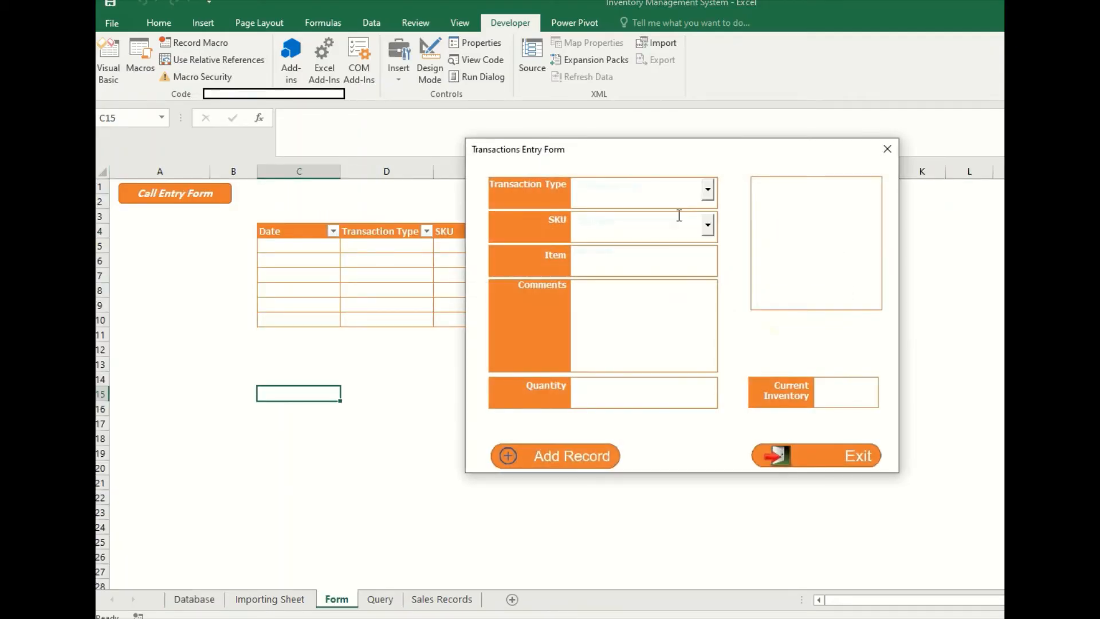
{"action": "left_click", "coordinate": [708, 189]}
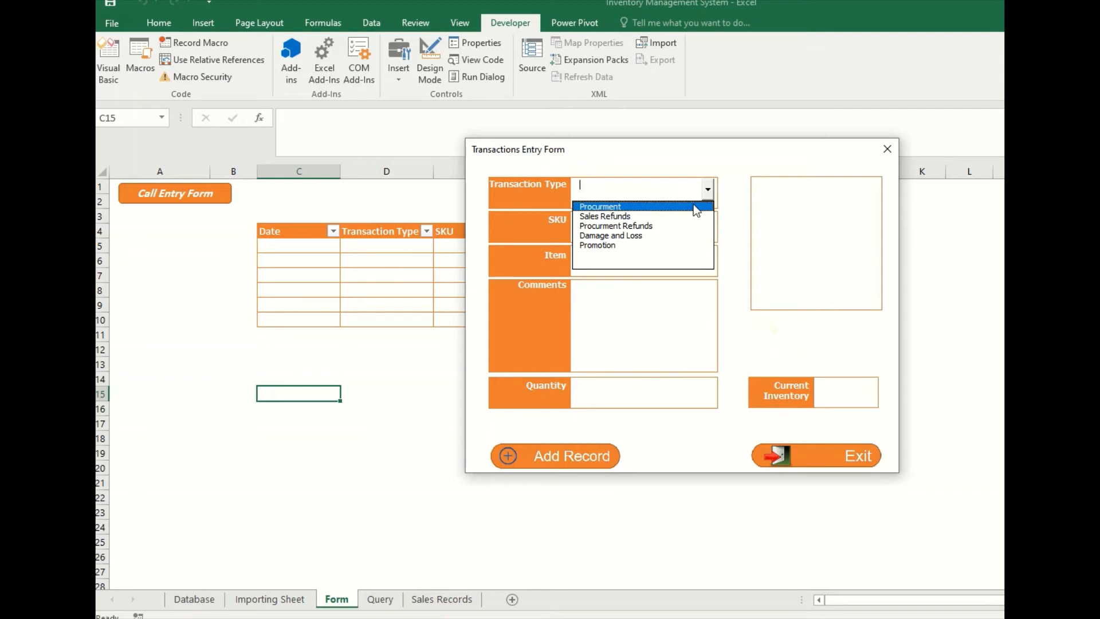
{"action": "left_click", "coordinate": [600, 206]}
{"action": "left_click", "coordinate": [708, 225]}
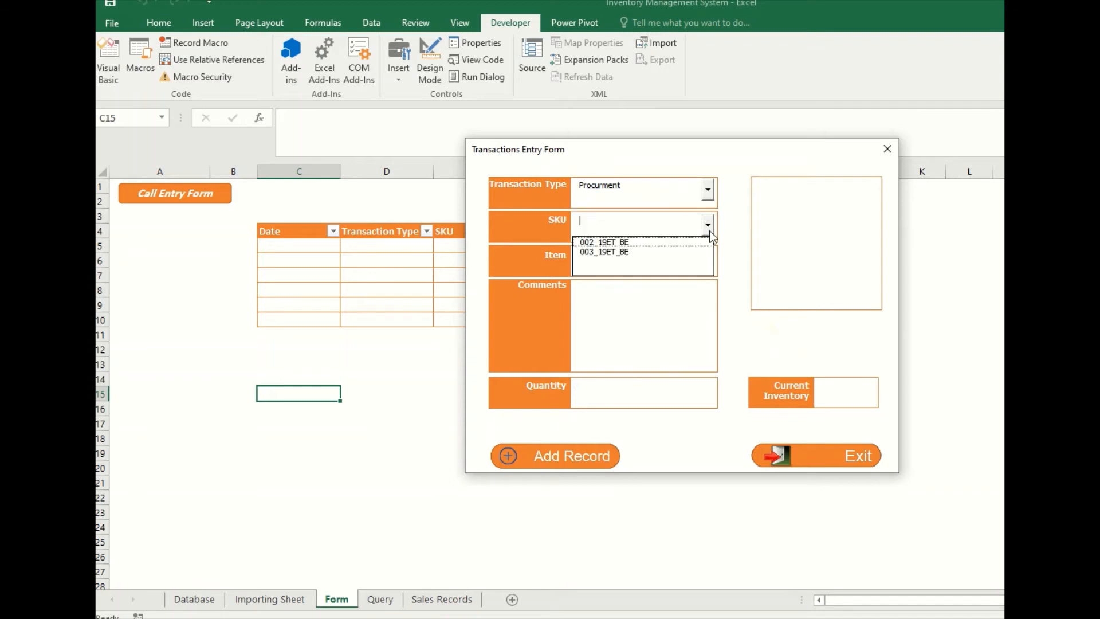
{"action": "left_click", "coordinate": [679, 245]}
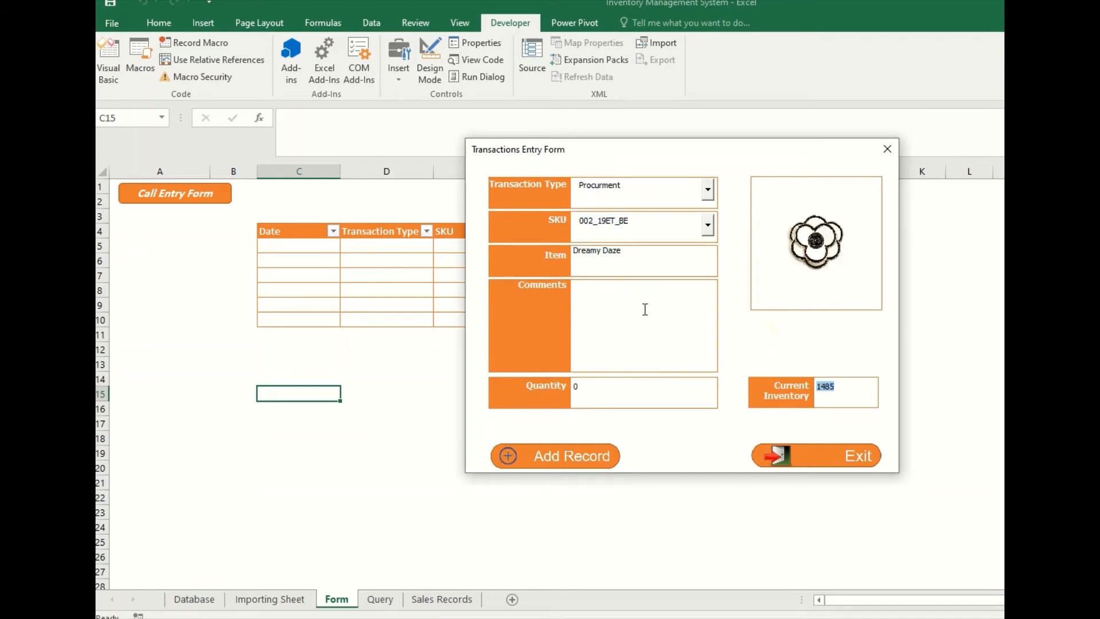
- Enter the purchase order number as the comment, set the quantity to 150, and add the procurement record
{"action": "left_click", "coordinate": [613, 302]}
{"action": "type", "text": "PO # 1321321"}
{"action": "left_click", "coordinate": [577, 390]}
{"action": "type", "text": "150"}
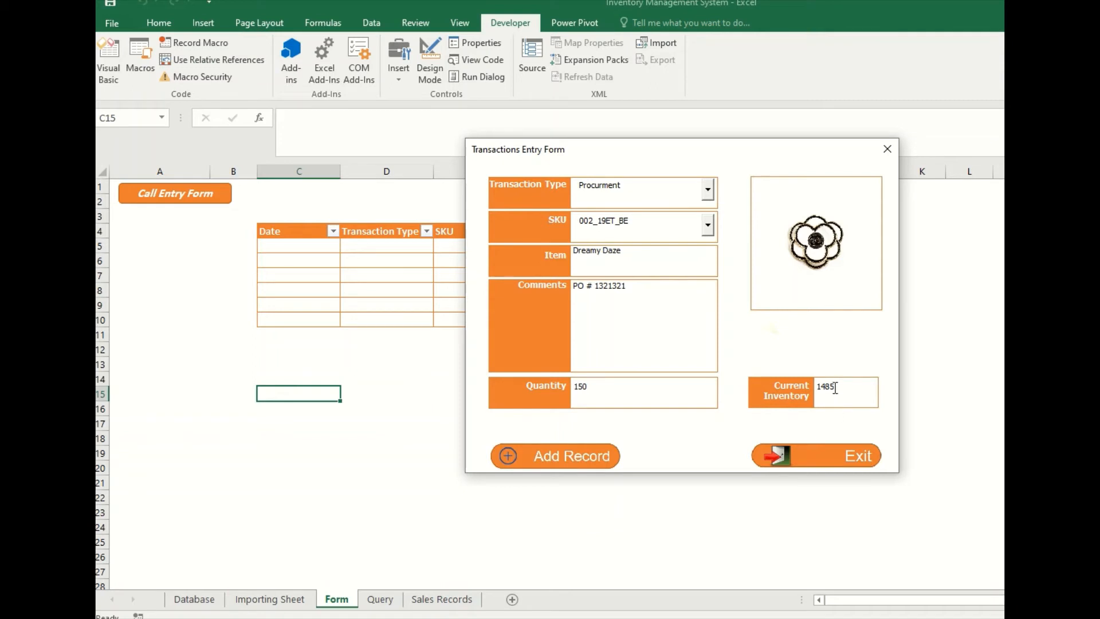
{"action": "left_click", "coordinate": [556, 456]}
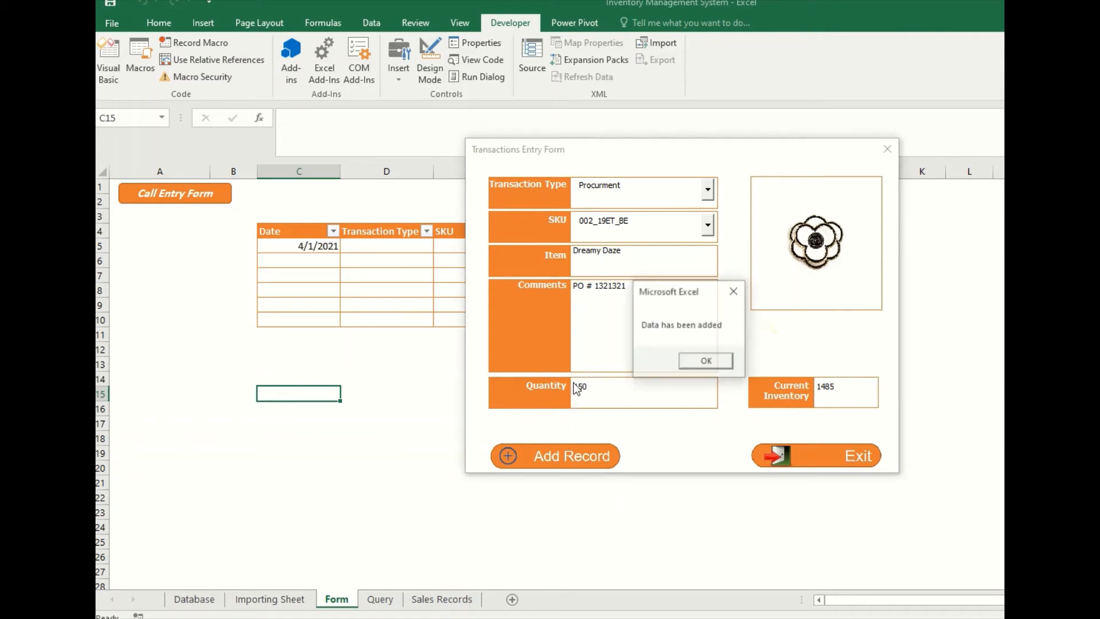
{"action": "left_click", "coordinate": [705, 362]}
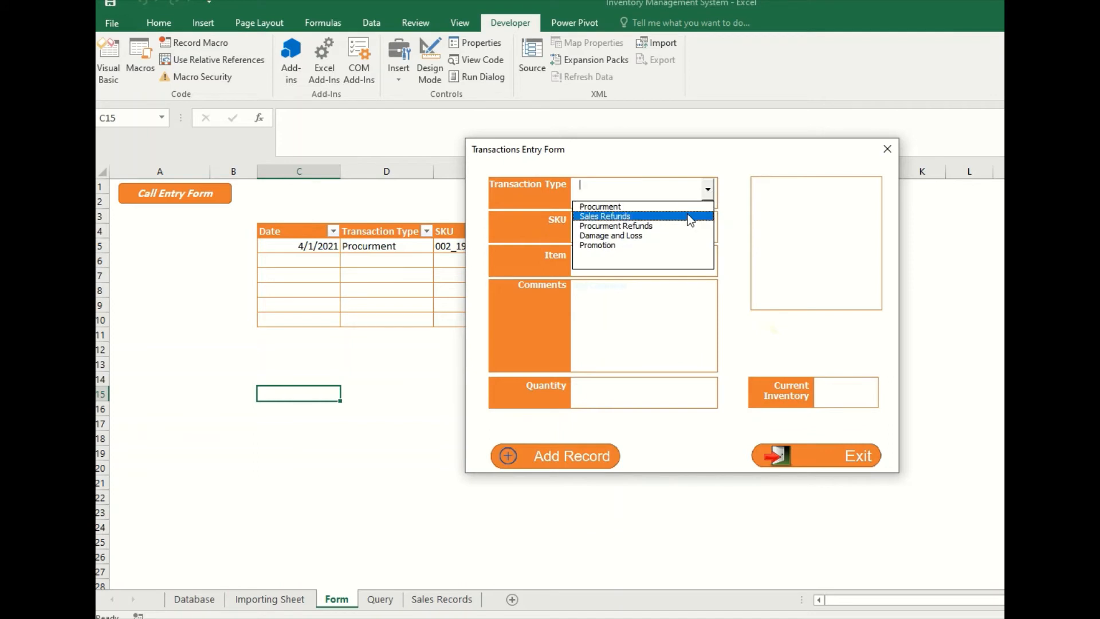
- Select transaction type Sales Refunds with SKU 003_19ET_BE for a second transaction
{"action": "left_click", "coordinate": [710, 217]}
{"action": "left_click", "coordinate": [709, 227]}
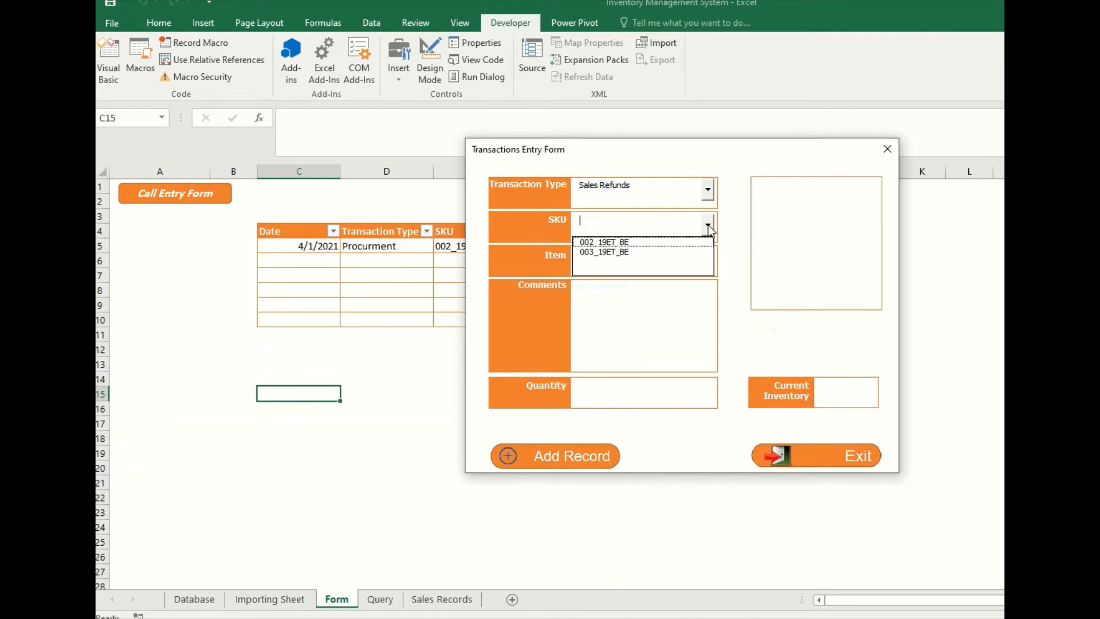
{"action": "left_click", "coordinate": [695, 253]}
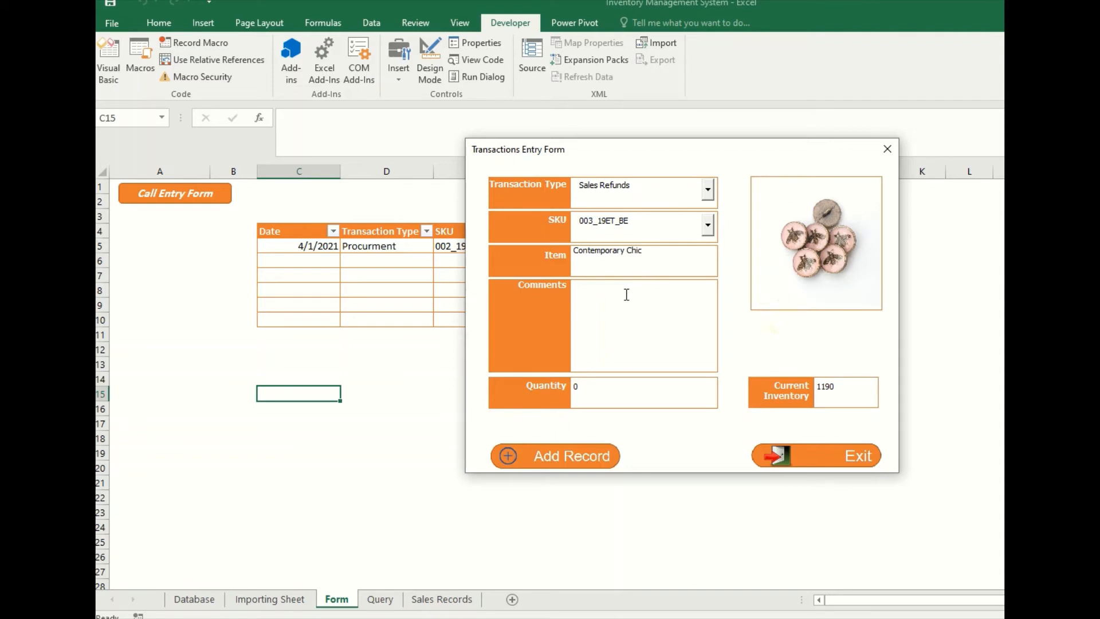
- Comment the refund as "Sales Refunds Note #" with its note number, set the quantity to 20, and add the record
{"action": "type", "text": "Refund"}
{"action": "key", "text": "BackSpace"}
{"action": "key", "text": "BackSpace"}
{"action": "key", "text": "BackSpace"}
{"action": "key", "text": "BackSpace"}
{"action": "key", "text": "BackSpace"}
{"action": "key", "text": "BackSpace"}
{"action": "type", "text": "Sales Refunds Note # 12121"}
{"action": "key", "text": "Tab"}
{"action": "type", "text": "20"}
{"action": "left_click", "coordinate": [554, 462]}
{"action": "left_click", "coordinate": [704, 361]}
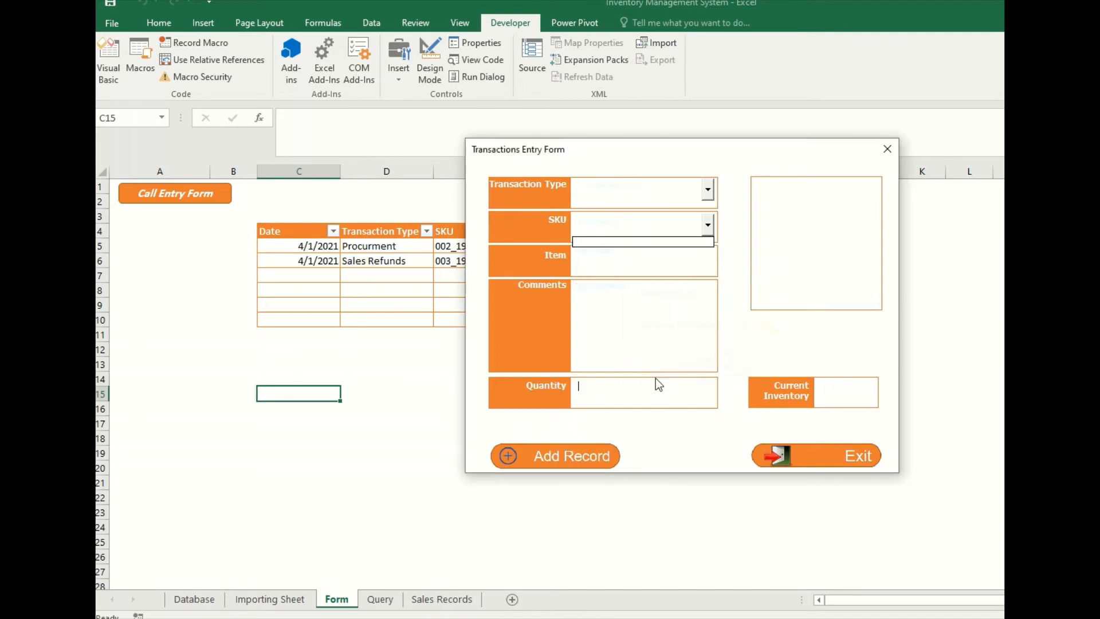
- Exit the entry form and check the quantities of the procurement and sales refund records in the table
{"action": "left_click", "coordinate": [840, 462]}
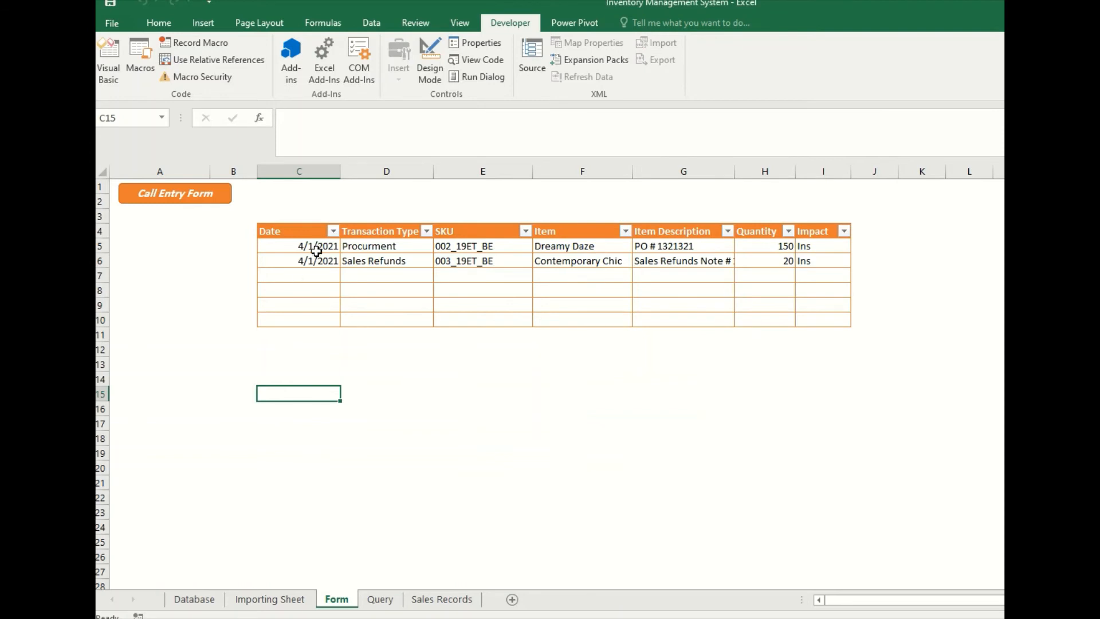
{"action": "left_click", "coordinate": [777, 249]}
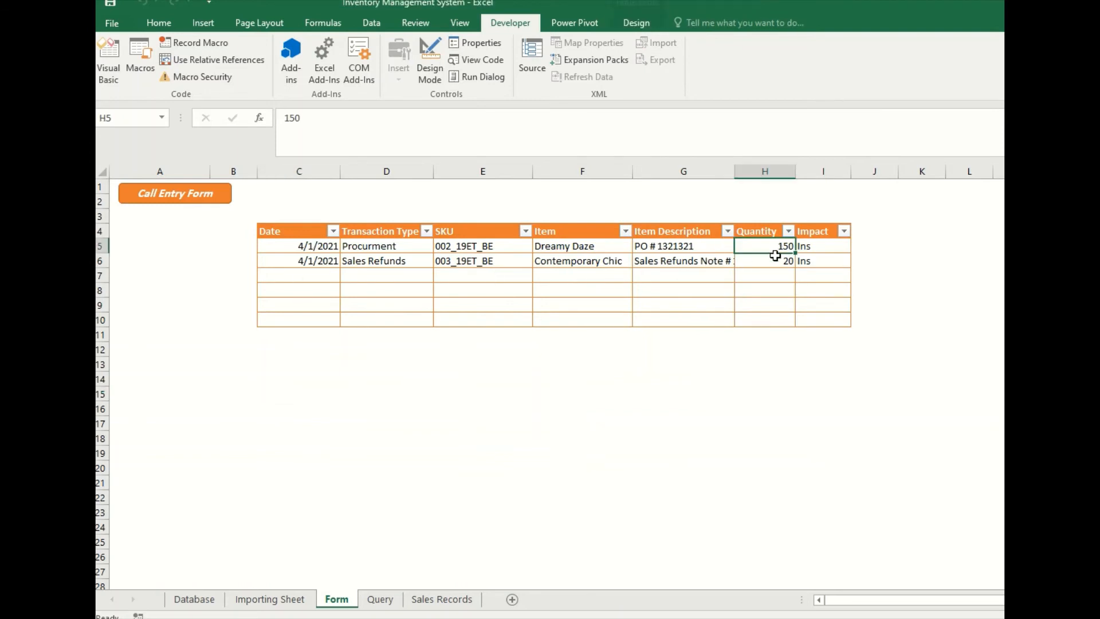
{"action": "left_click", "coordinate": [775, 257]}
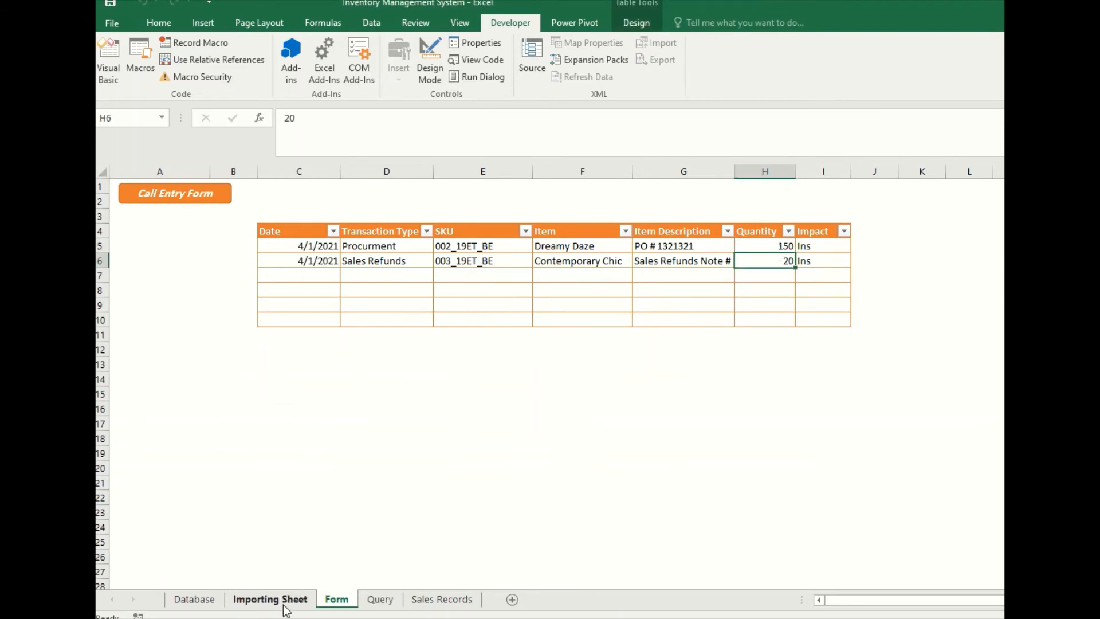